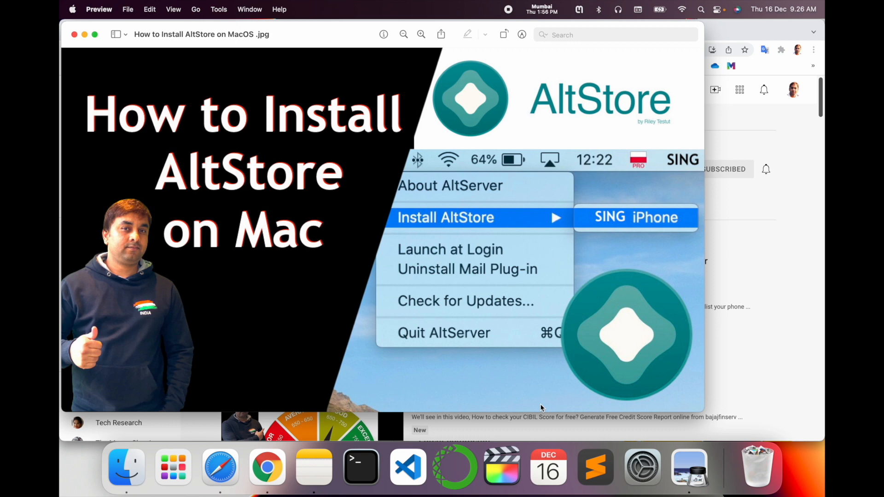
Bring the Chrome window with the YouTube search results in front of Preview
click(810, 357)
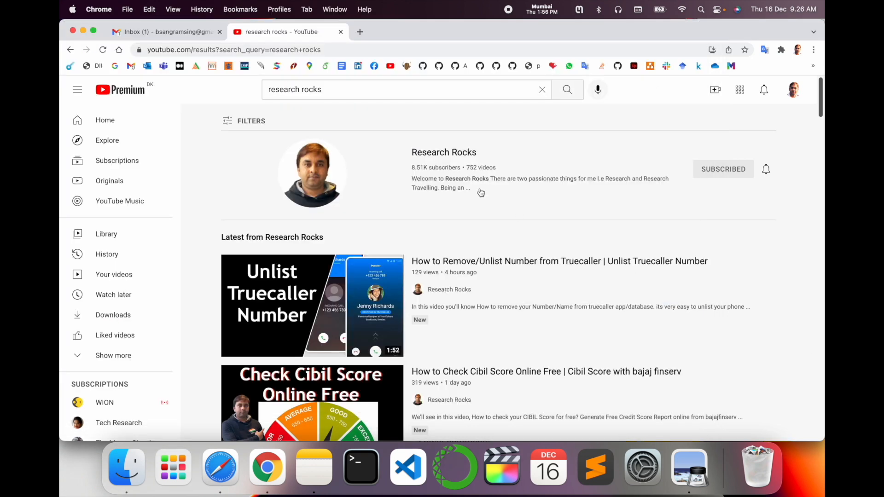
Visit the Research Rocks channel, then search Google for AltStore in a new tab
click(462, 156)
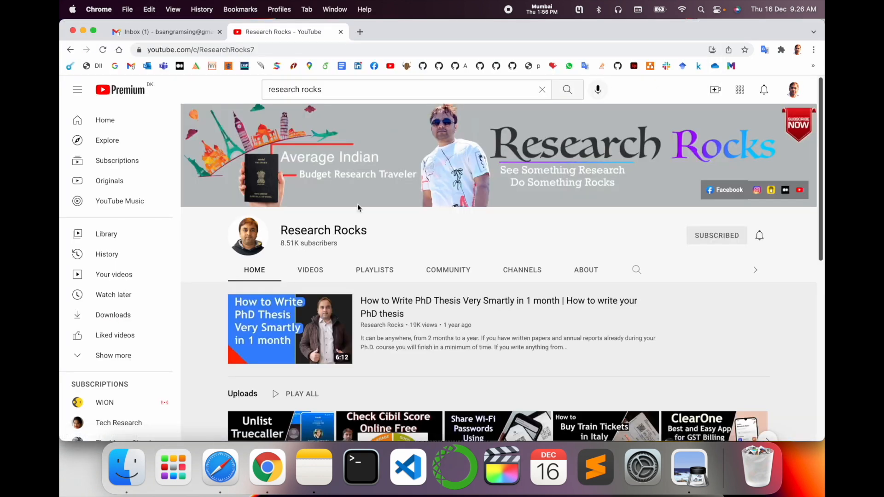
double_click(305, 234)
triple_click(304, 234)
key(super+t)
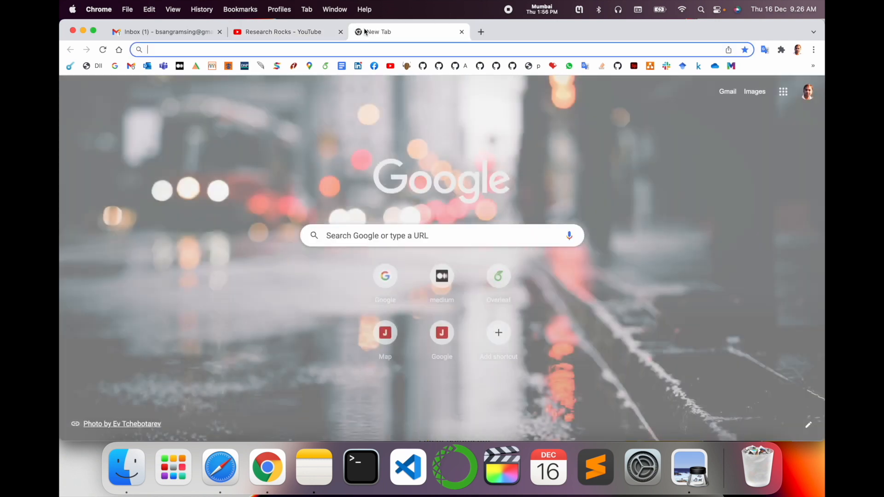
text(AltStore)
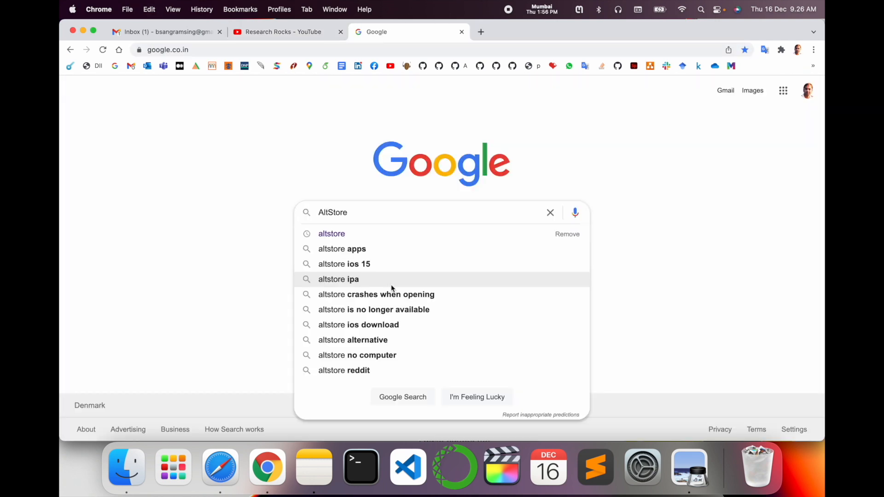
key(Return)
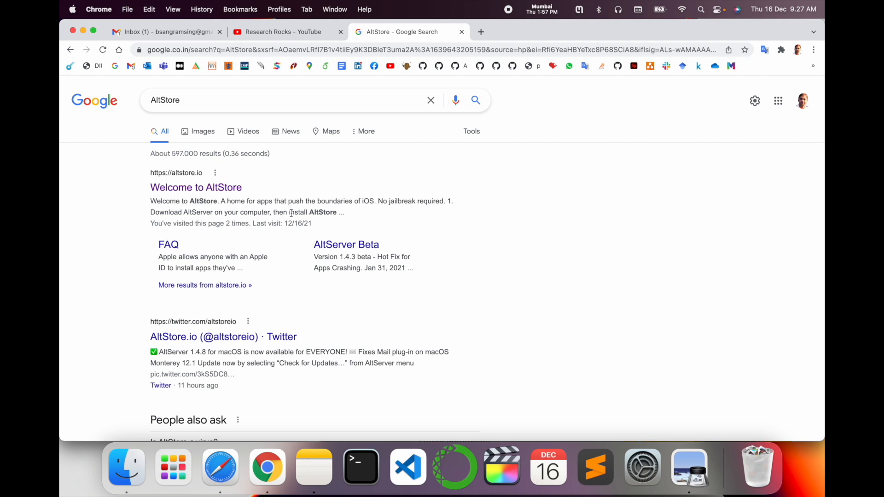
Go to altstore.io, download AltServer for macOS and unpack altserver.zip
click(232, 190)
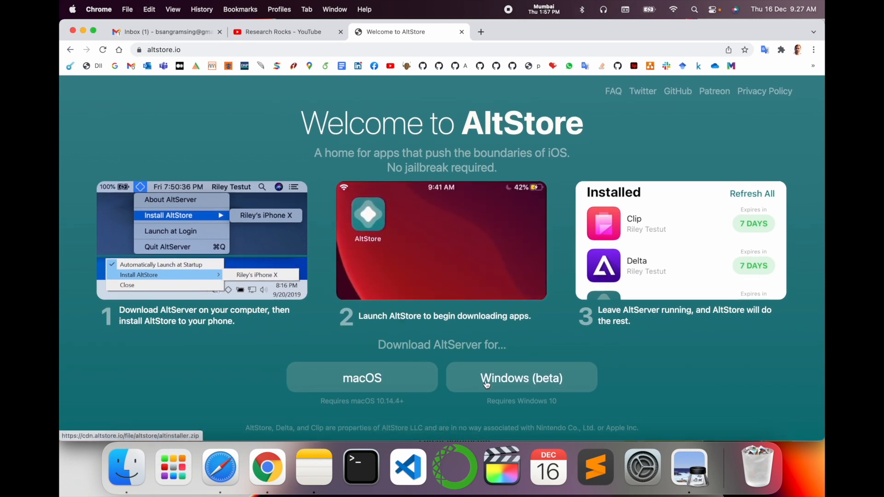
click(375, 381)
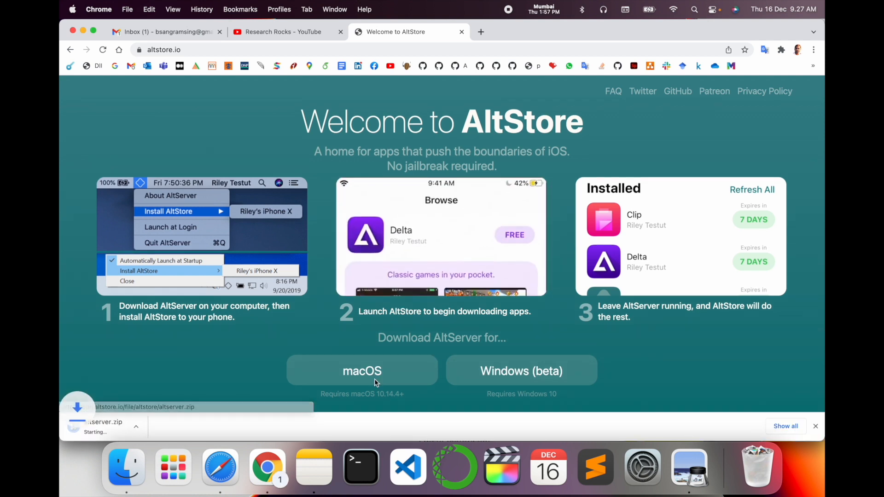
click(123, 427)
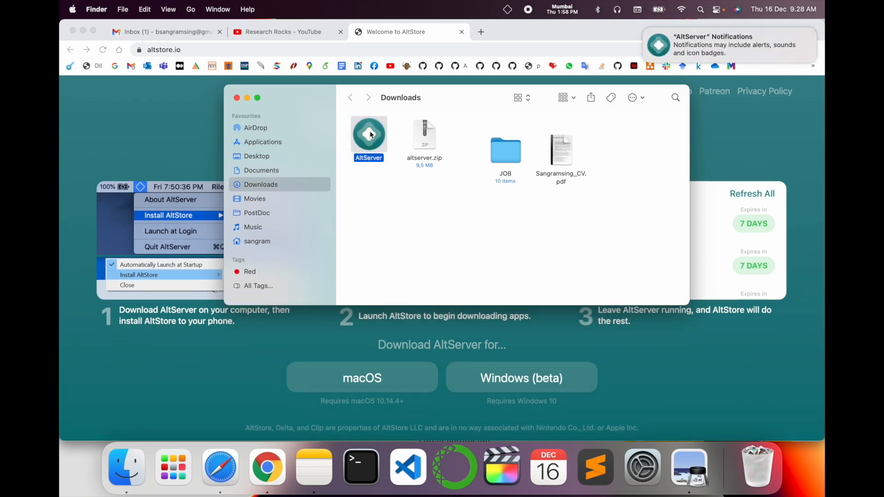
Drag AltServer into Applications and select it there, then reach its menu-bar icon
drag(370, 134, 271, 142)
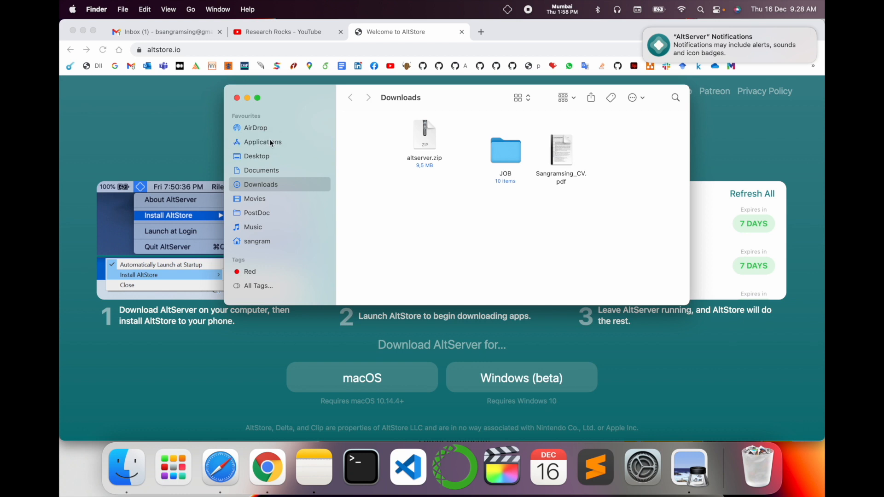
click(271, 143)
click(366, 137)
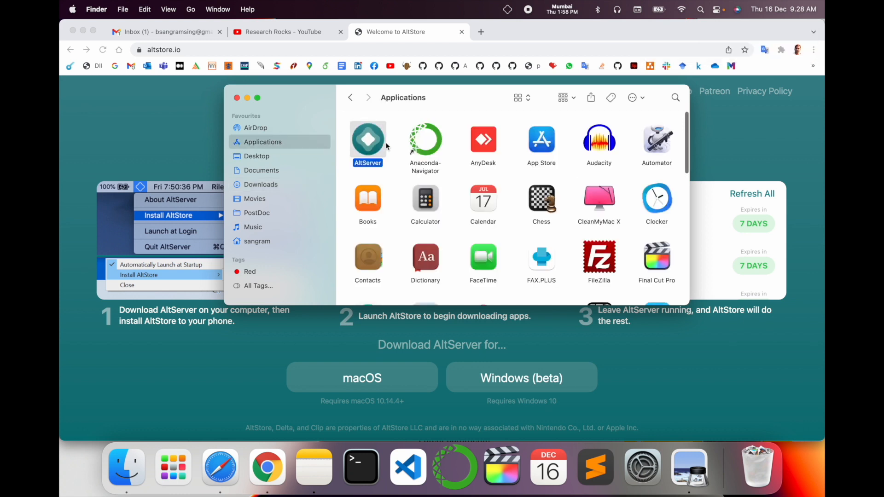
click(507, 9)
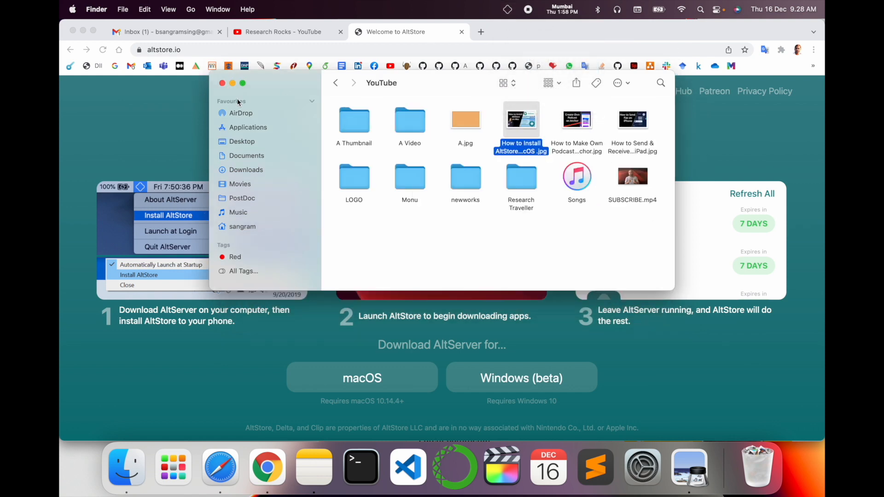
Enable Launch at Login from AltServer's menu-bar options
click(509, 10)
mouse_move(527, 45)
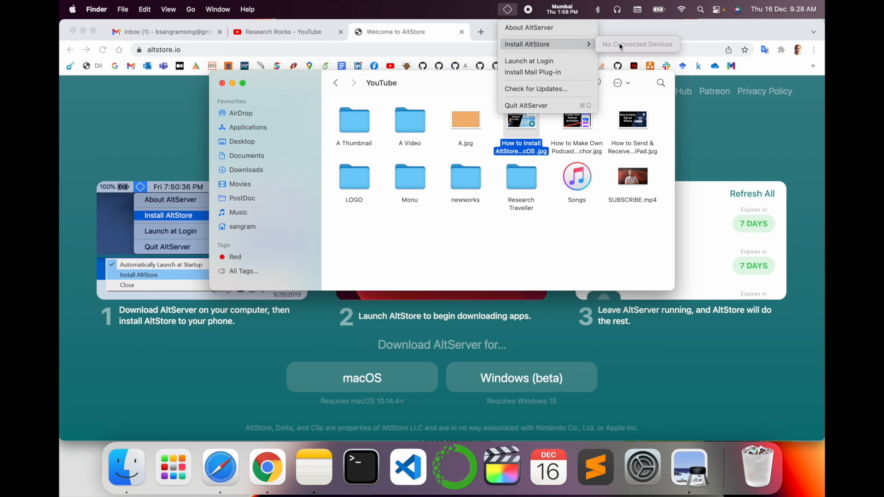
click(570, 61)
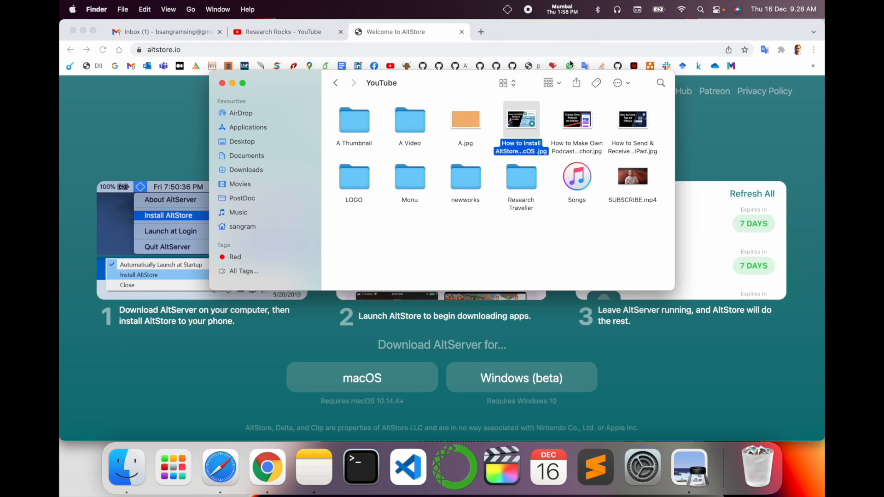
click(508, 9)
Attempt the Mail plug-in install with the admin password, ending in error -60006
click(544, 73)
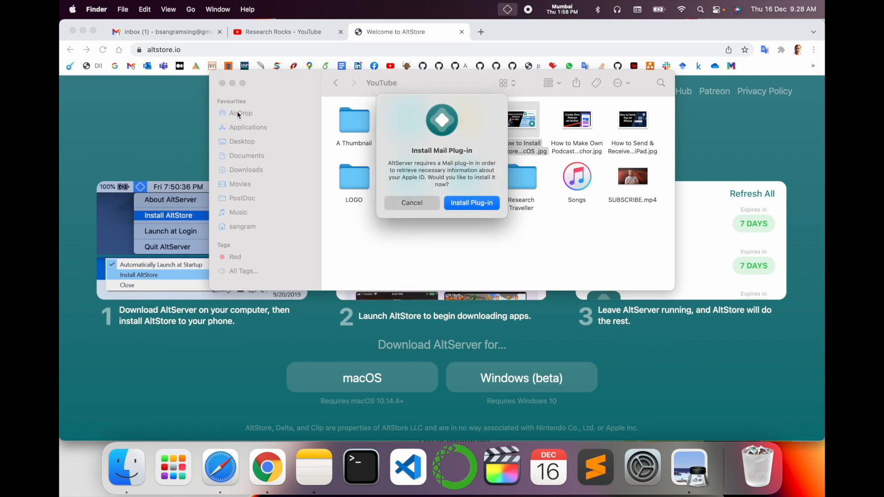
click(222, 83)
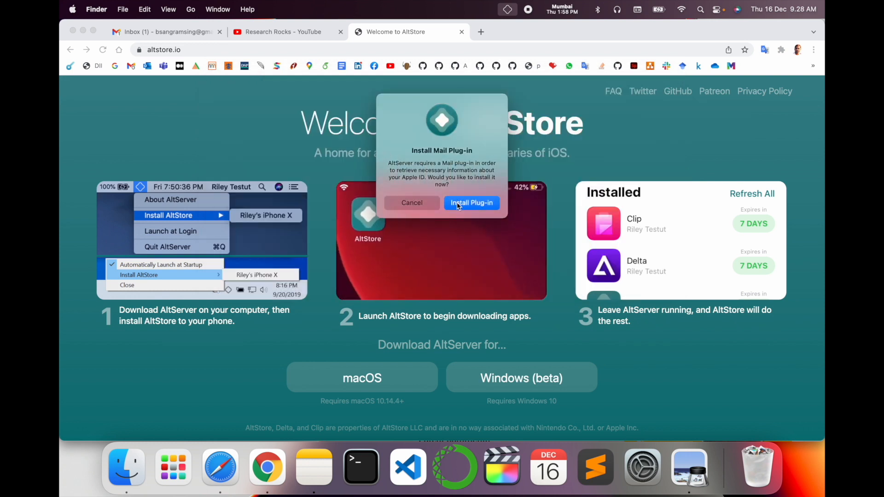
click(456, 203)
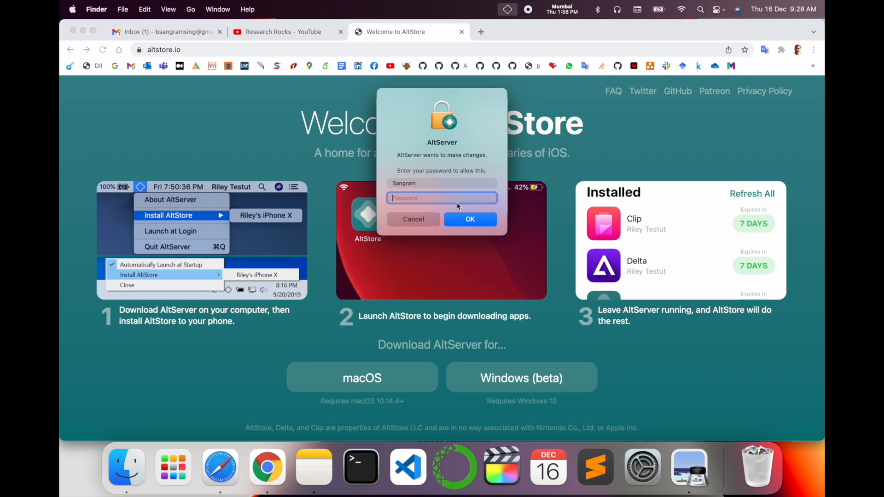
click(426, 220)
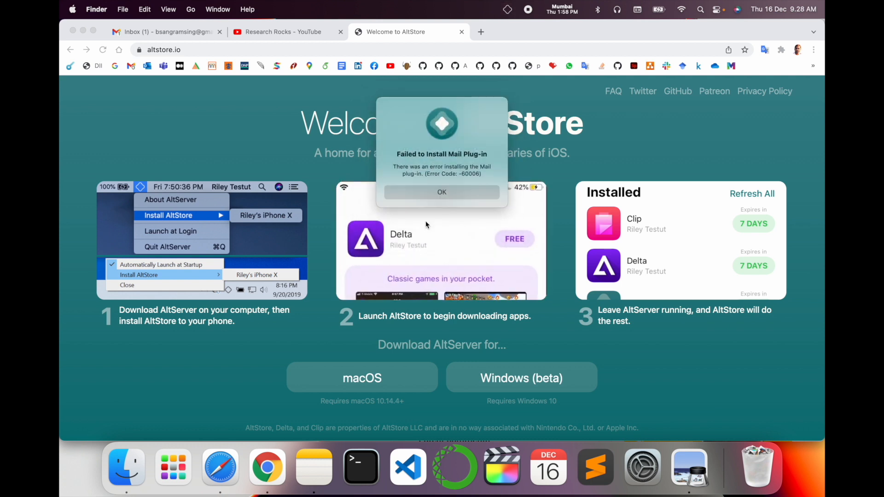
click(431, 195)
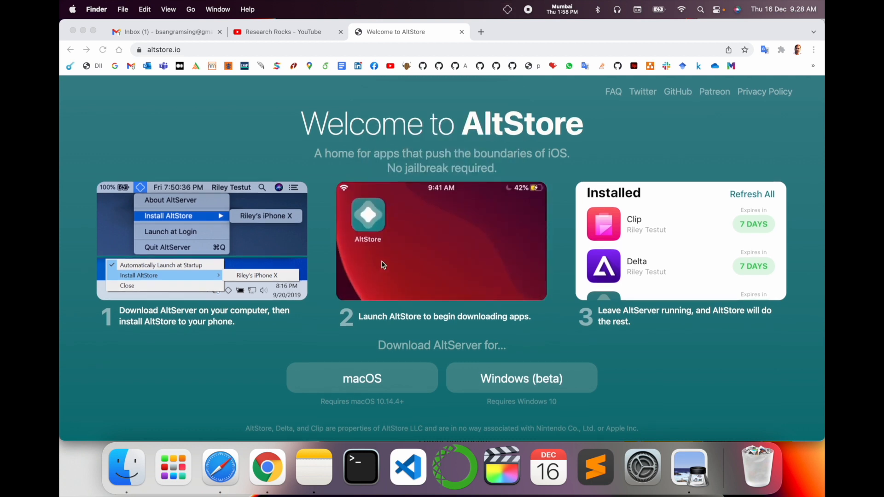
Show the altstore.io FAQ Mac install steps, highlighting Applications in step 2
click(615, 95)
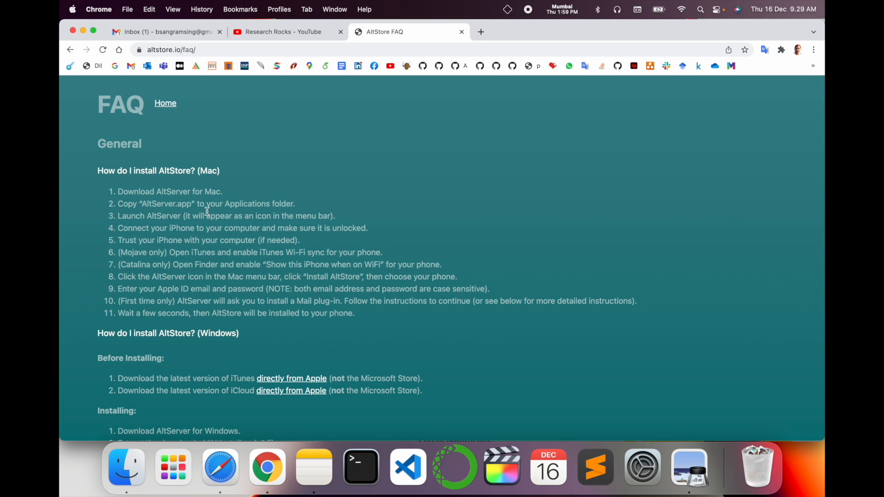
double_click(256, 205)
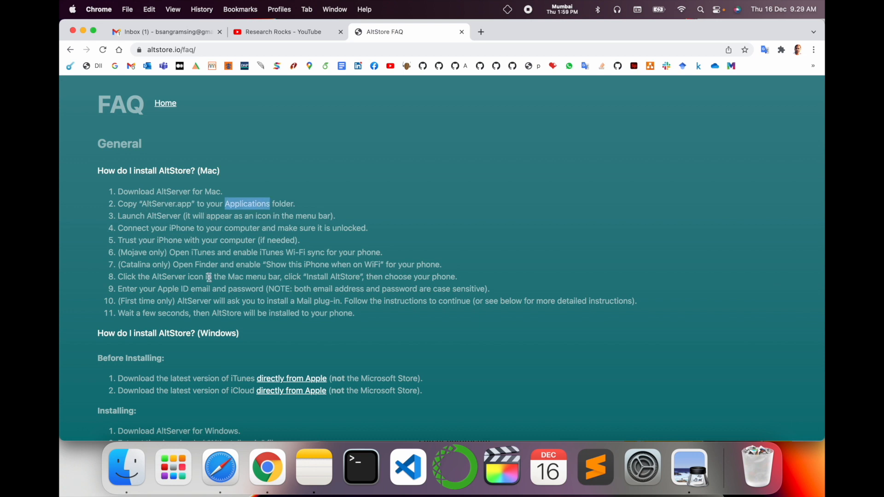
scroll(198, 276, down, 1)
scroll(198, 276, down, 4)
scroll(198, 276, down, 2)
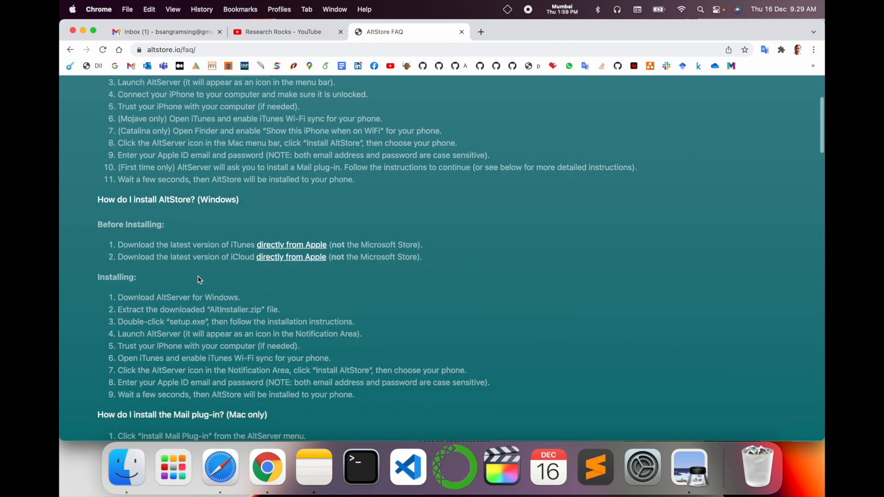
scroll(281, 249, up, 5)
scroll(282, 247, down, 3)
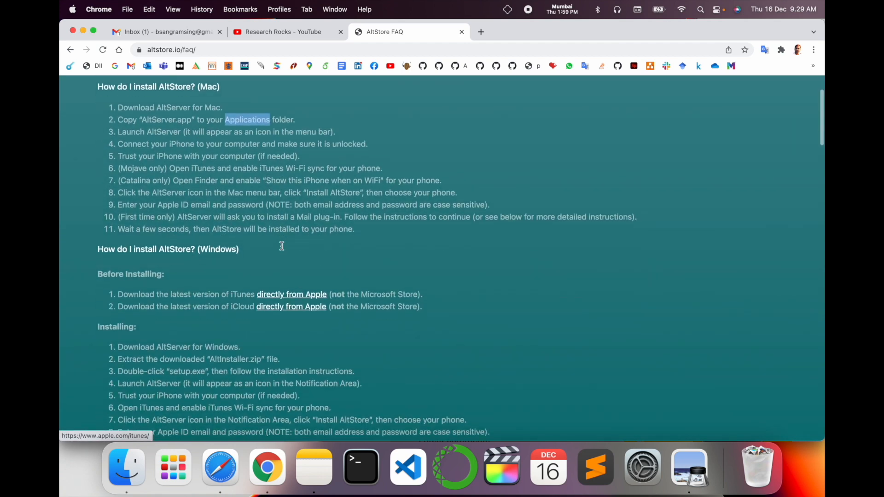
scroll(282, 246, down, 3)
scroll(282, 246, down, 3)
scroll(281, 246, up, 8)
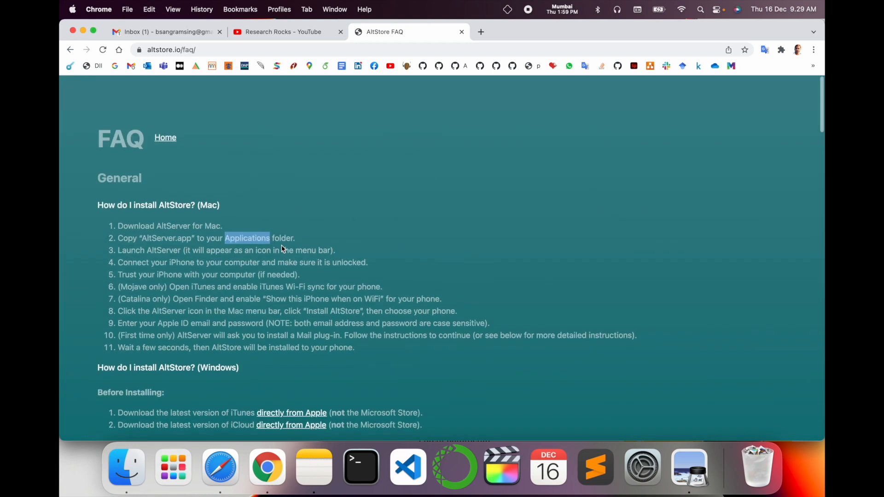
scroll(282, 246, up, 1)
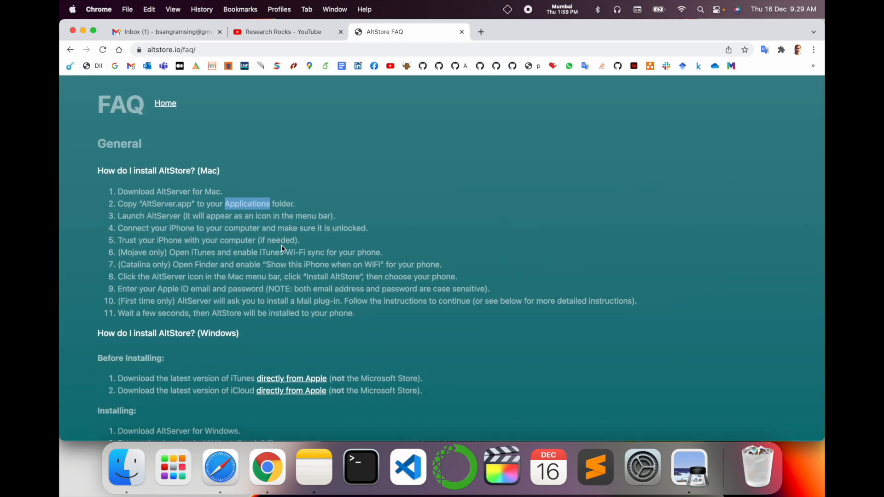